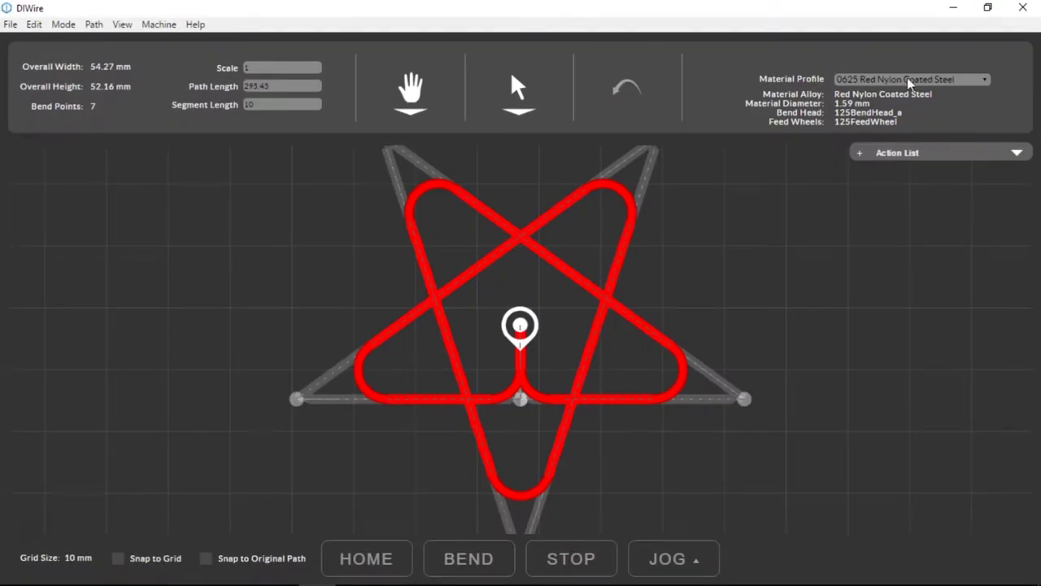
Switch the star path's material profile to 125 Black Nylon Coated Steel, and select a further material profile
left_click(907, 79)
left_click(895, 115)
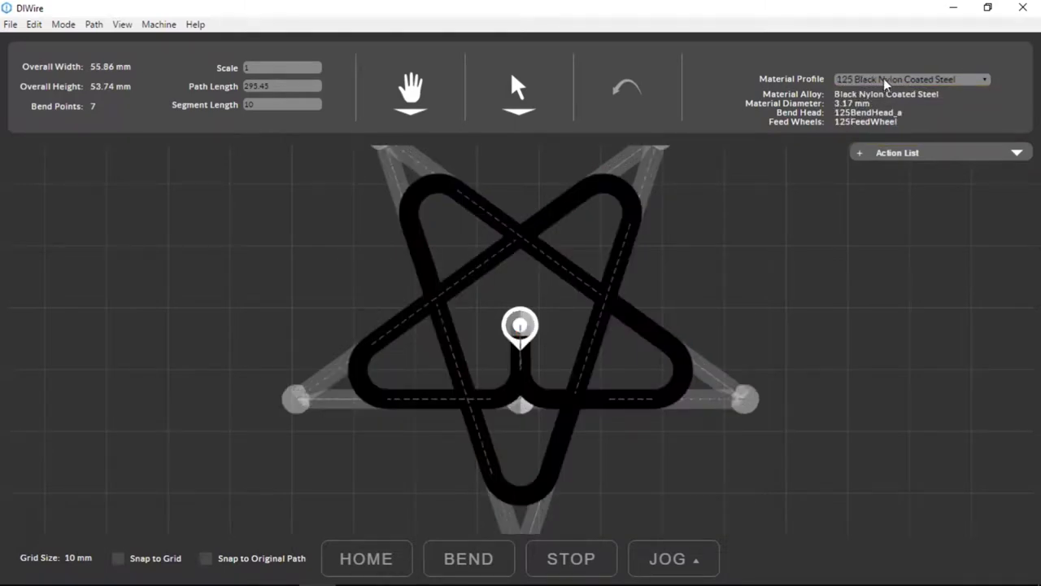
left_click(887, 79)
left_click(884, 138)
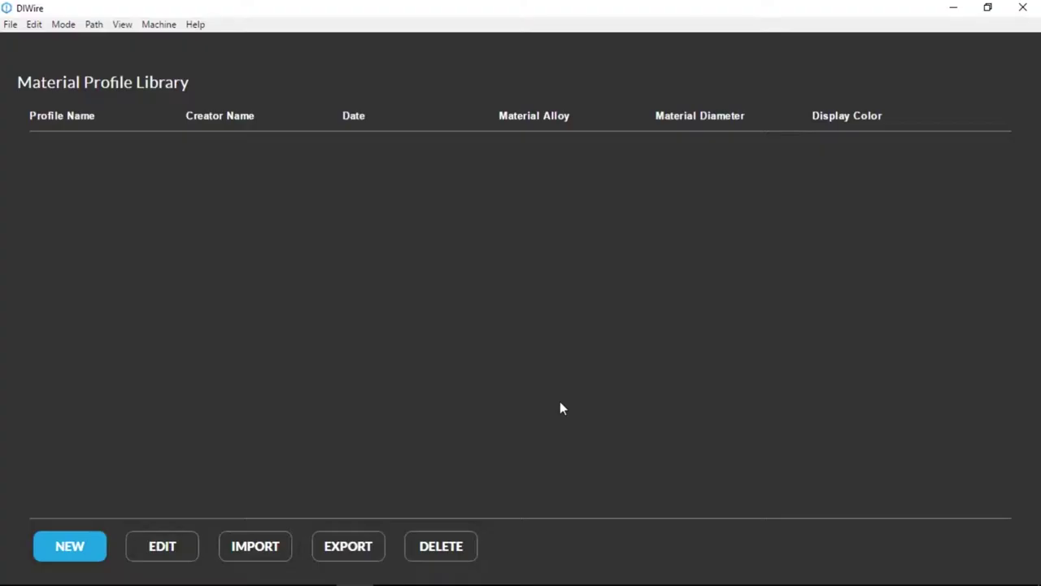
Create a new material profile named 0625 Galvanized Steel with Galvanized Steel as its alloy
left_click(62, 549)
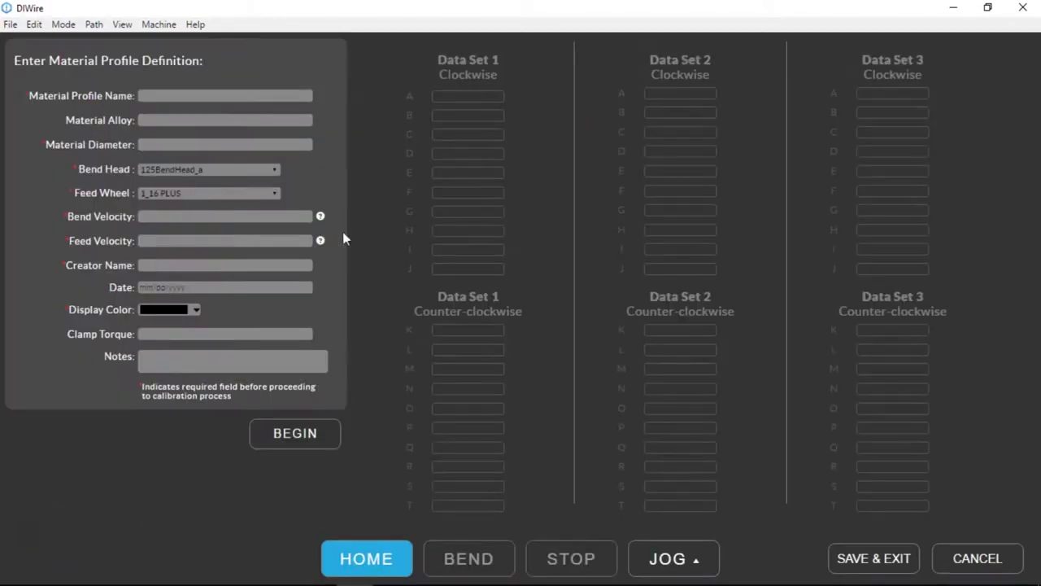
left_click(289, 98)
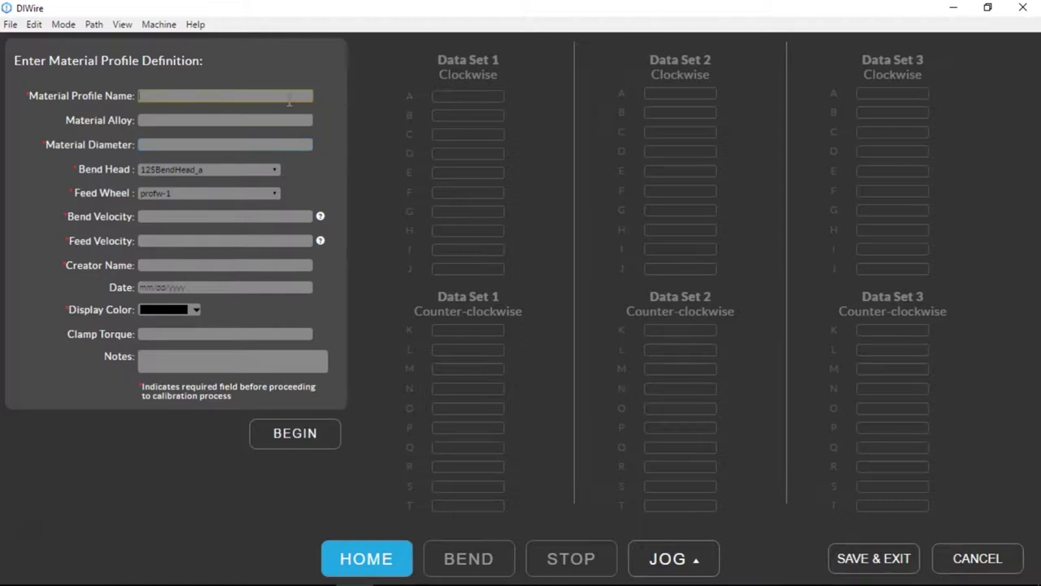
type("D625")
left_click(310, 123)
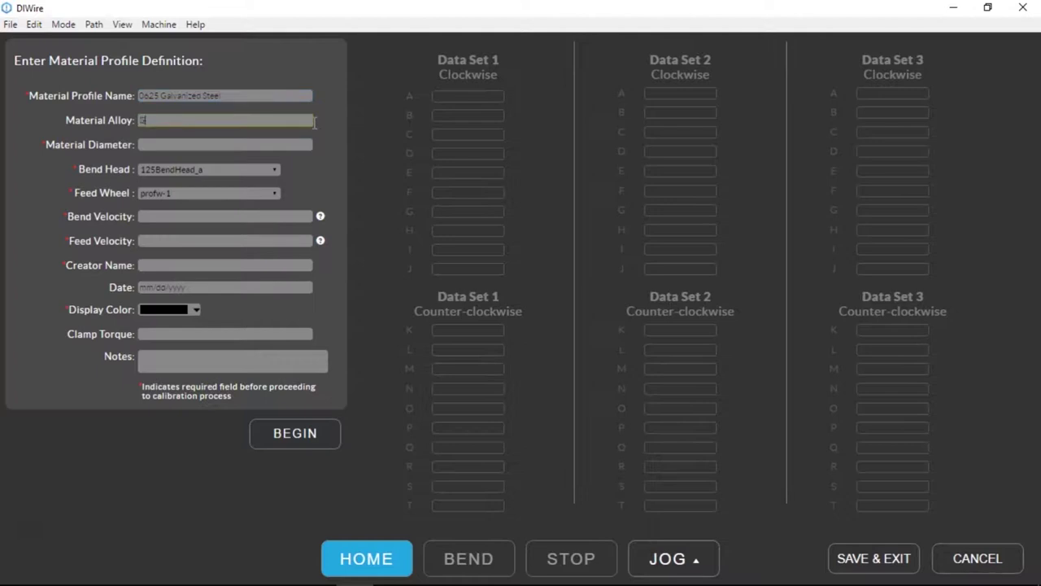
type("Galvanized Steel")
Set the profile's material diameter to 1.59, and choose bend head 125BendHead_a and feed wheel profw-1
key("Tab")
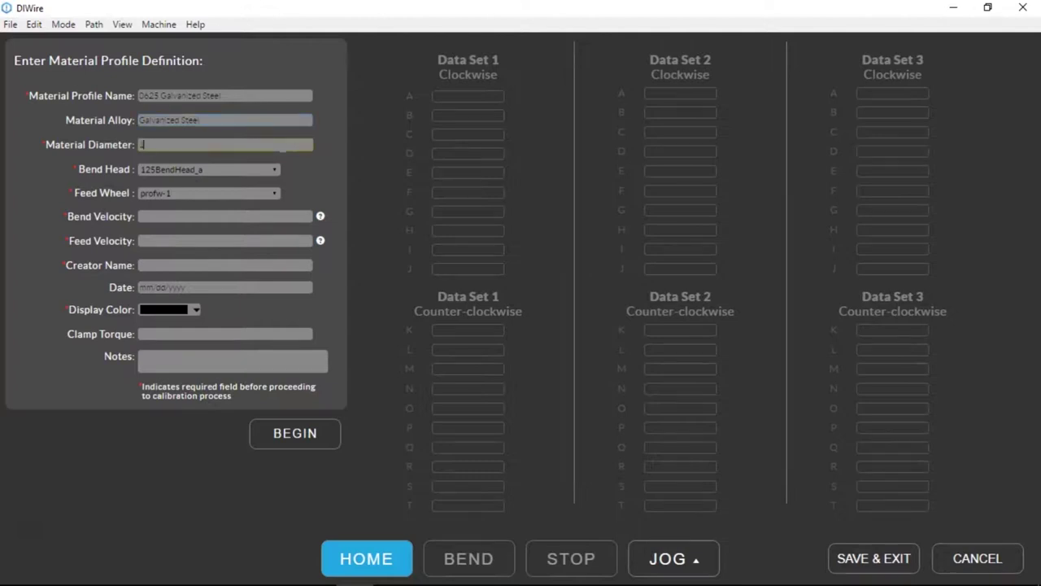
left_click(275, 170)
left_click(253, 179)
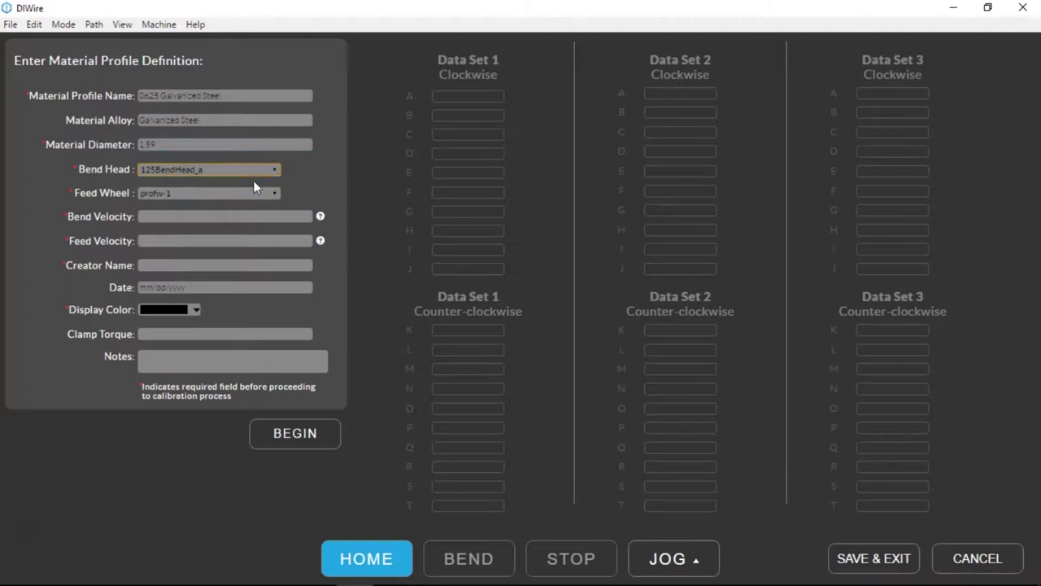
left_click(259, 192)
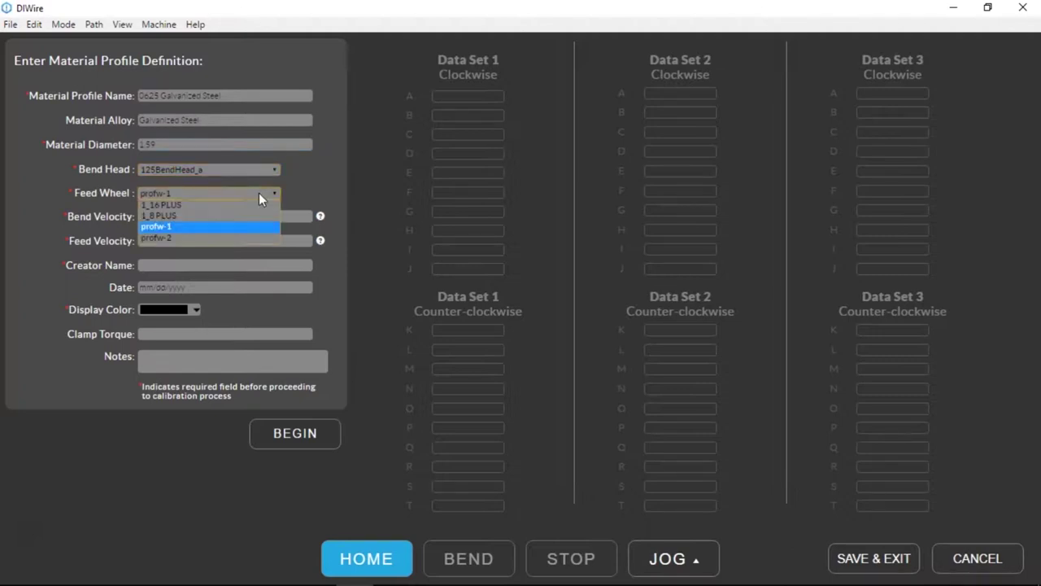
left_click(230, 227)
Set both the bend velocity and the feed velocity to 10000, and enter the creator's name
left_click(214, 211)
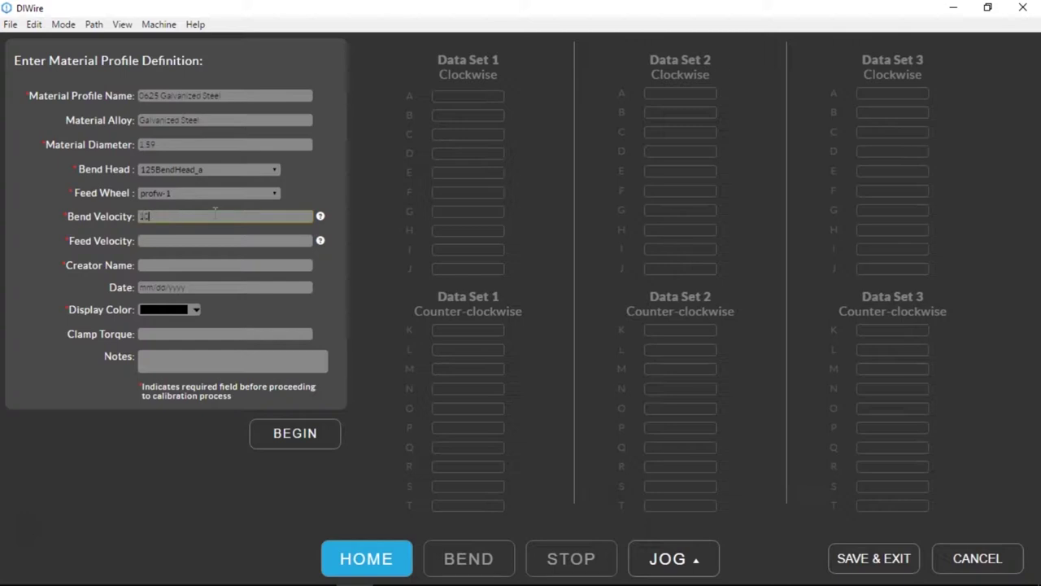
key("Tab")
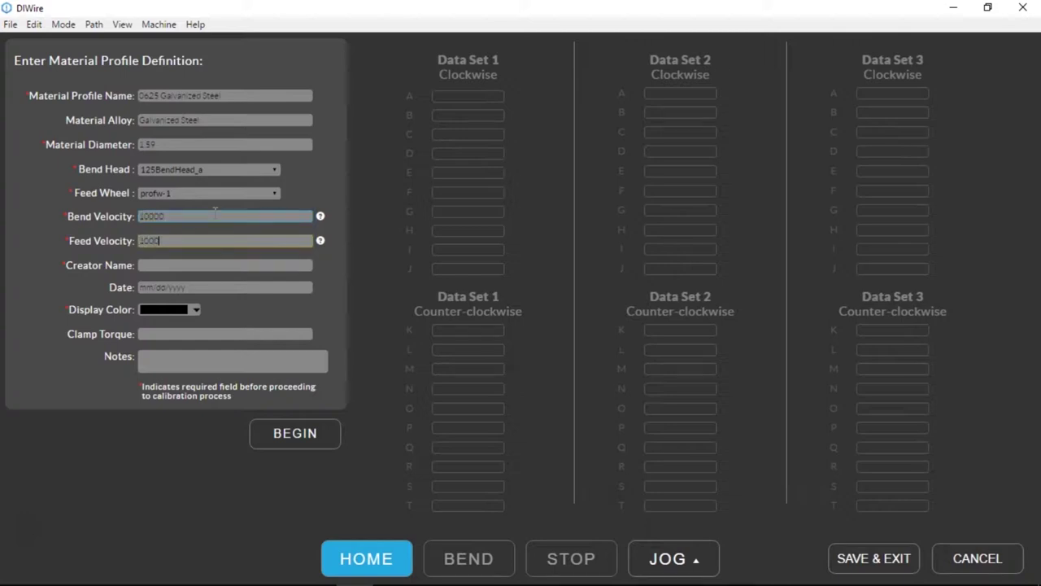
key("Tab")
type("Crush")
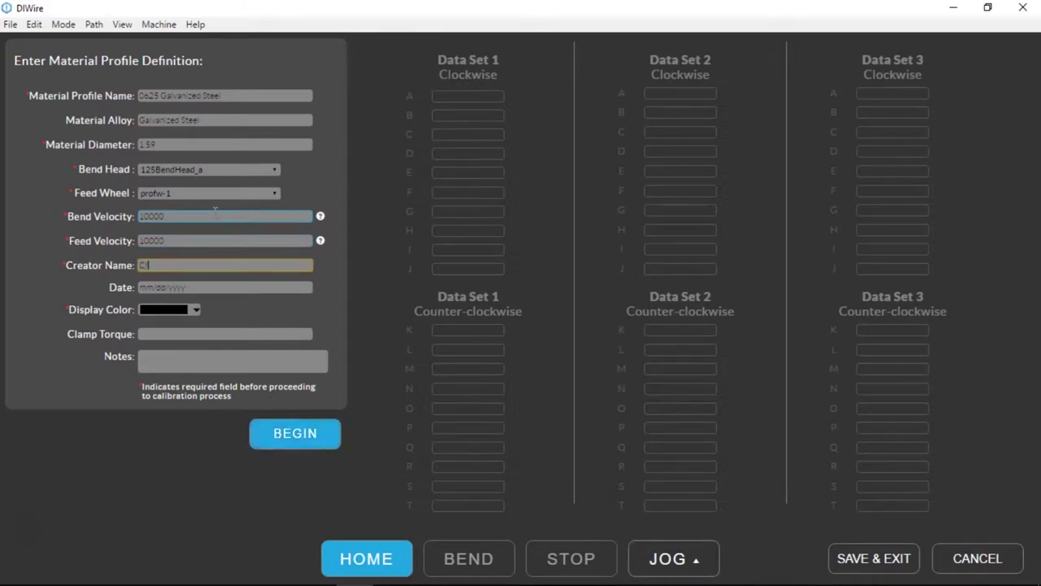
Set the profile's display color to dark blue and its clamp torque to 25 in-lb
left_click(157, 310)
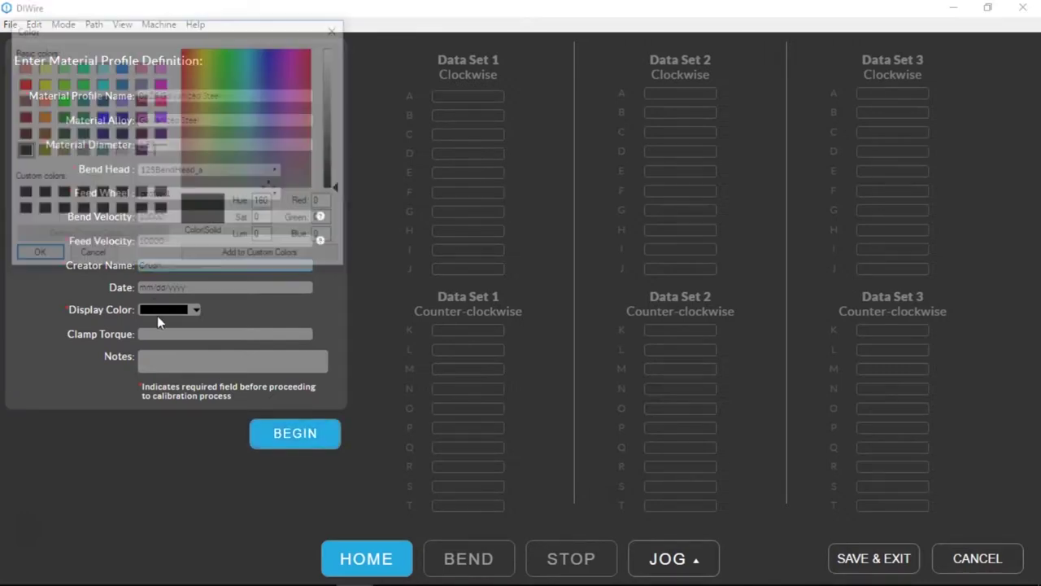
left_click(123, 117)
left_click(37, 256)
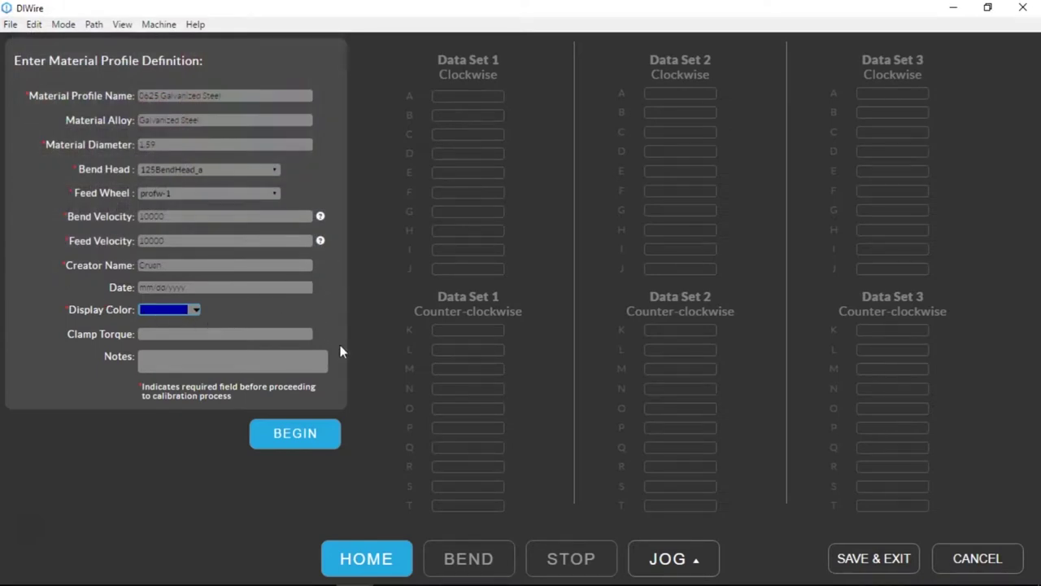
left_click(301, 336)
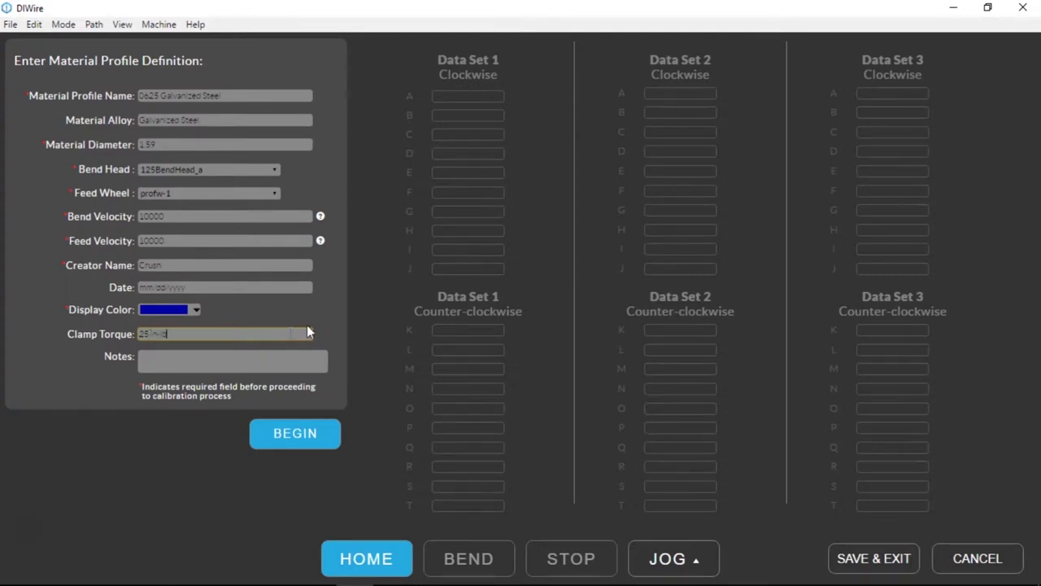
Begin the calibration and bend the wire, entering 0 for point A and 21 for point B of clockwise Data Set 1
left_click(306, 445)
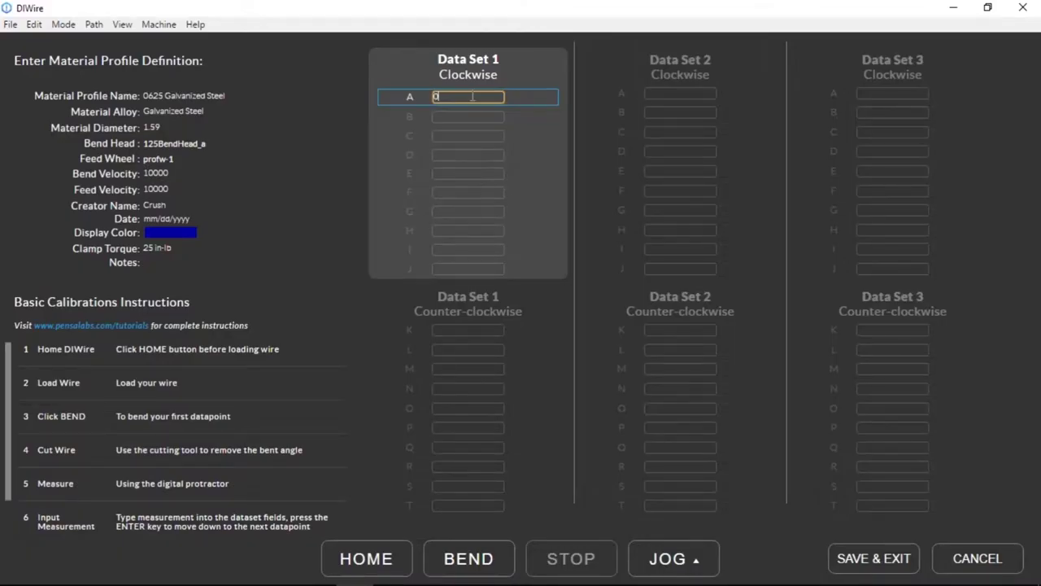
key("Return")
left_click(464, 556)
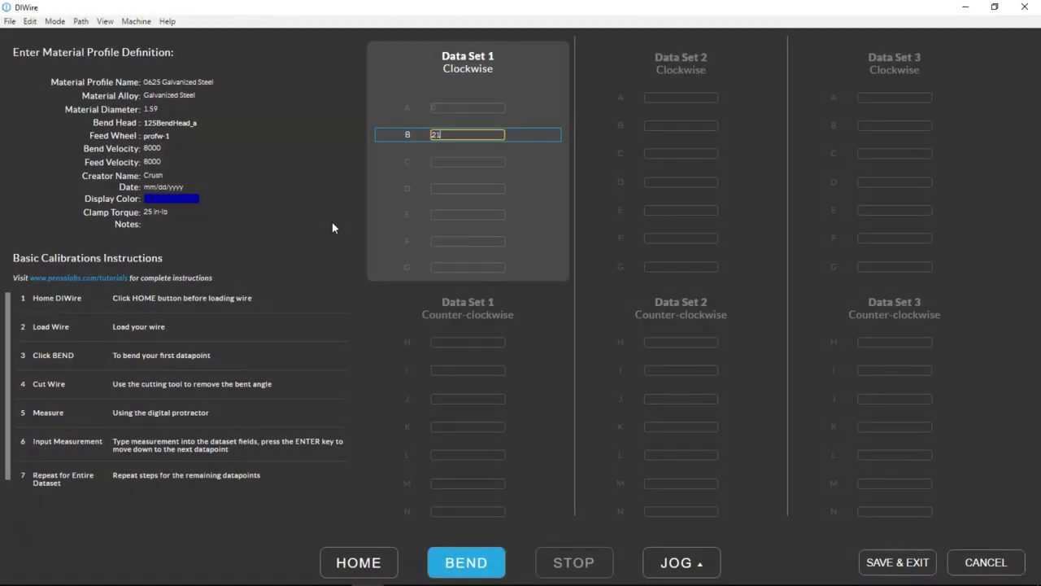
key("Return")
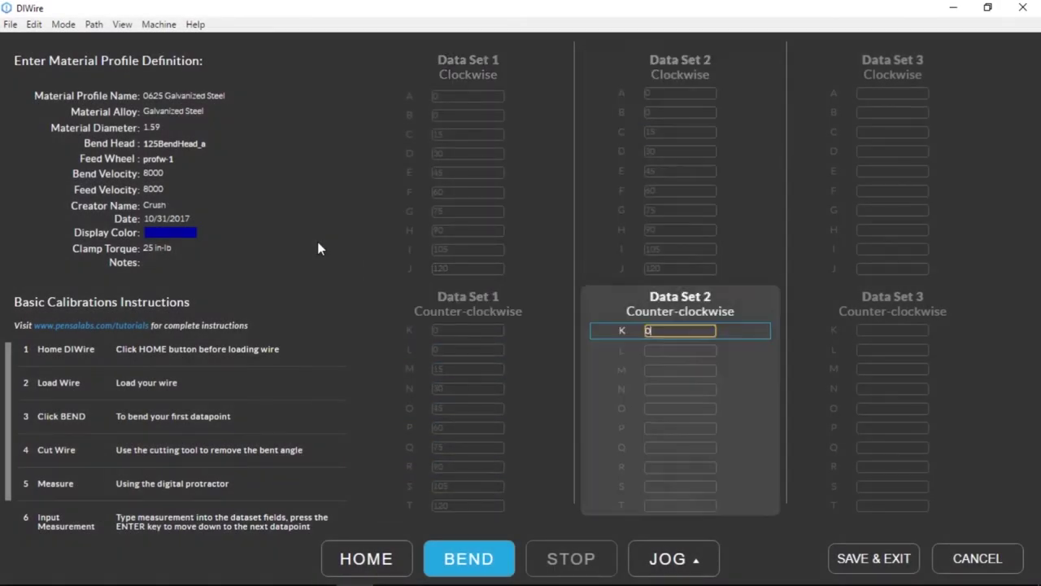
Fill the remaining calibration data sets with 0, 0, 15, 30, 45, 60, 75, 90, 105 and 120, and save the profile
type("5 90 105 120 0 0 15 30 45 60 75 90 105 120")
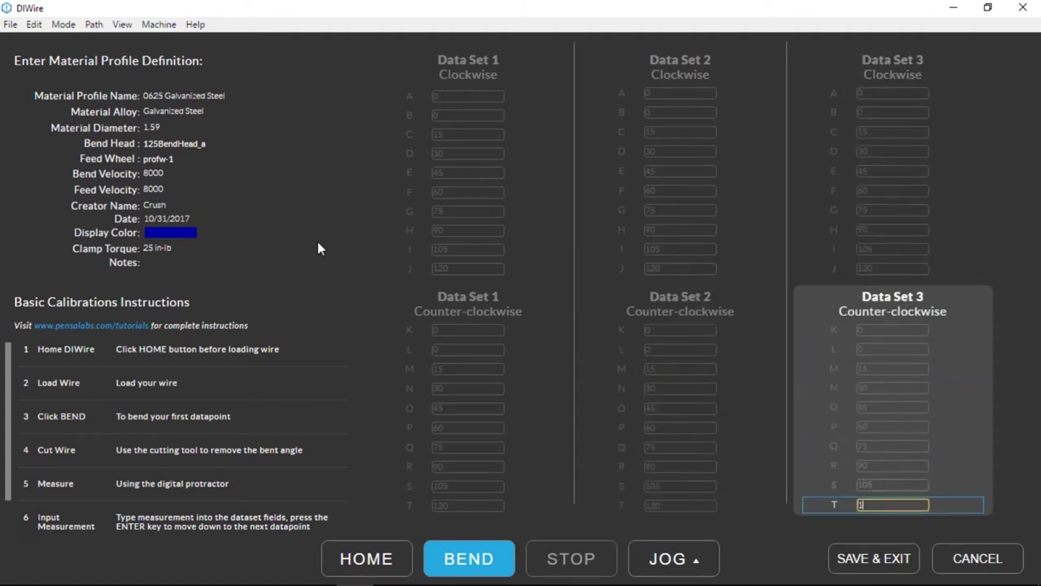
key("Return")
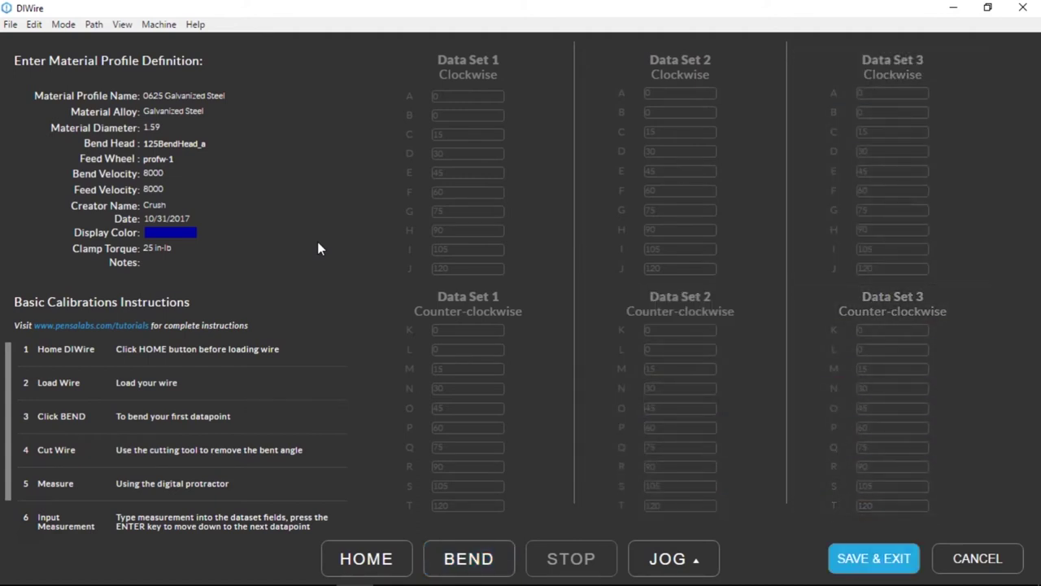
left_click(889, 561)
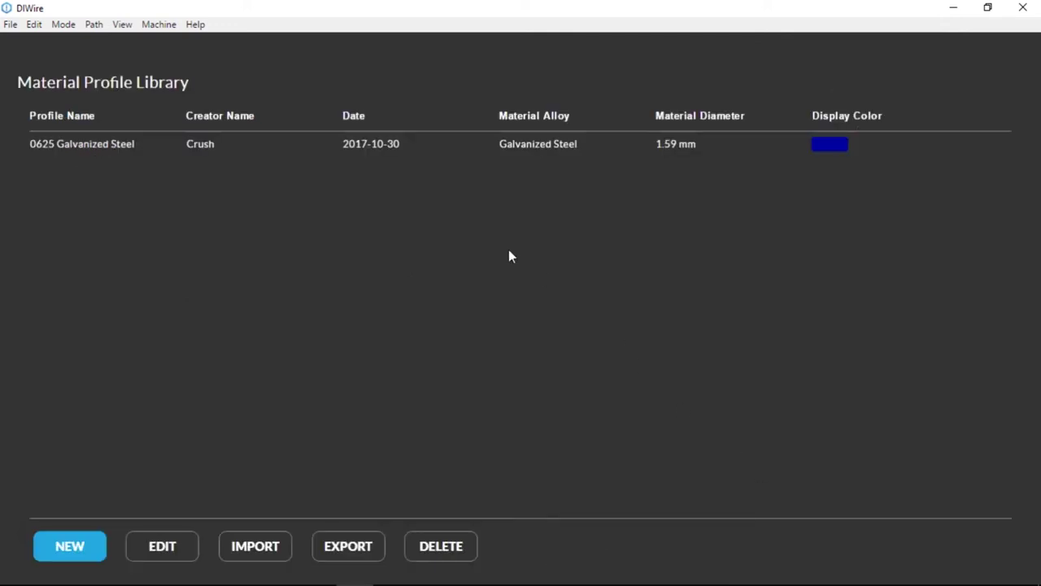
Open the 0625 Galvanized Steel profile for editing and set its bend velocity to 5000
left_click(385, 153)
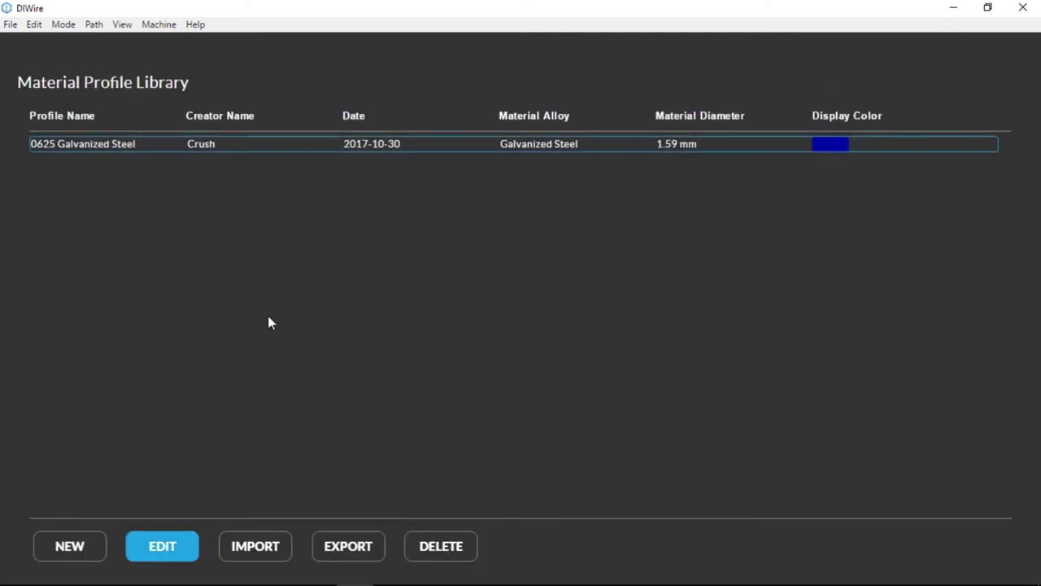
left_click(172, 551)
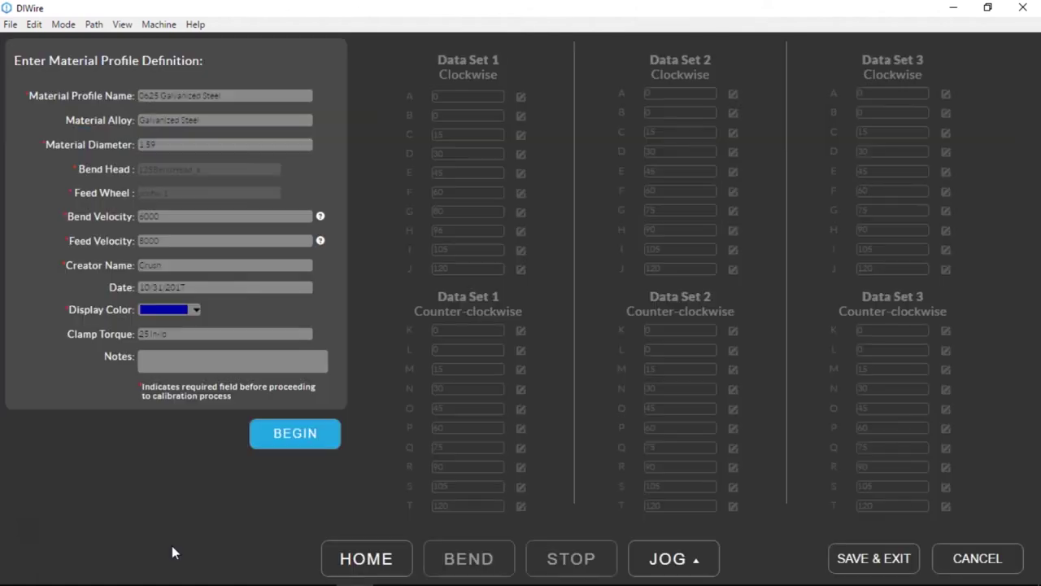
double_click(173, 214)
type("5000")
Begin recalibrating the profile and bend the wire again for point G of clockwise Data Set 1
left_click(281, 435)
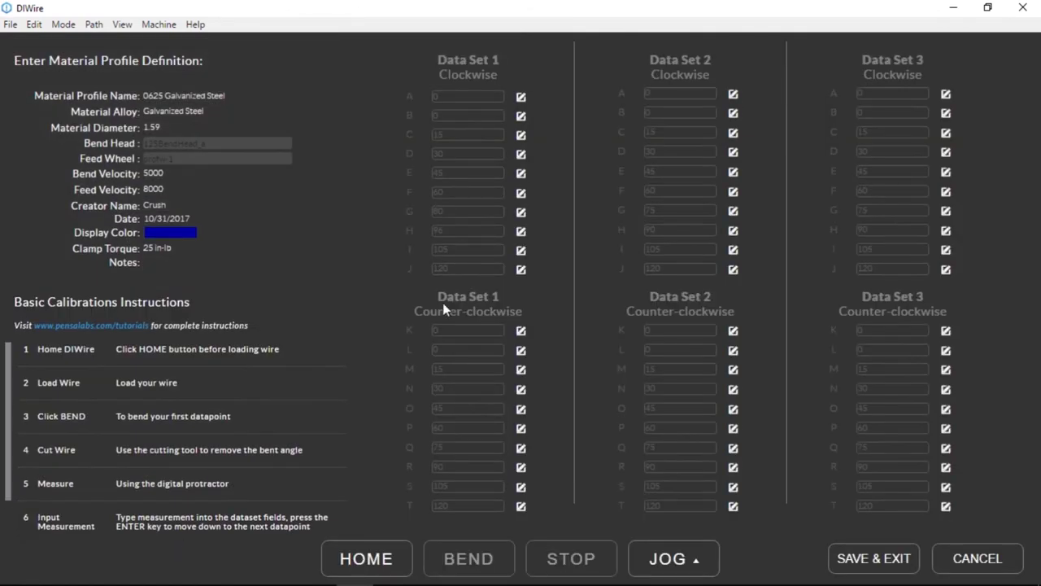
left_click(498, 210)
left_click(444, 552)
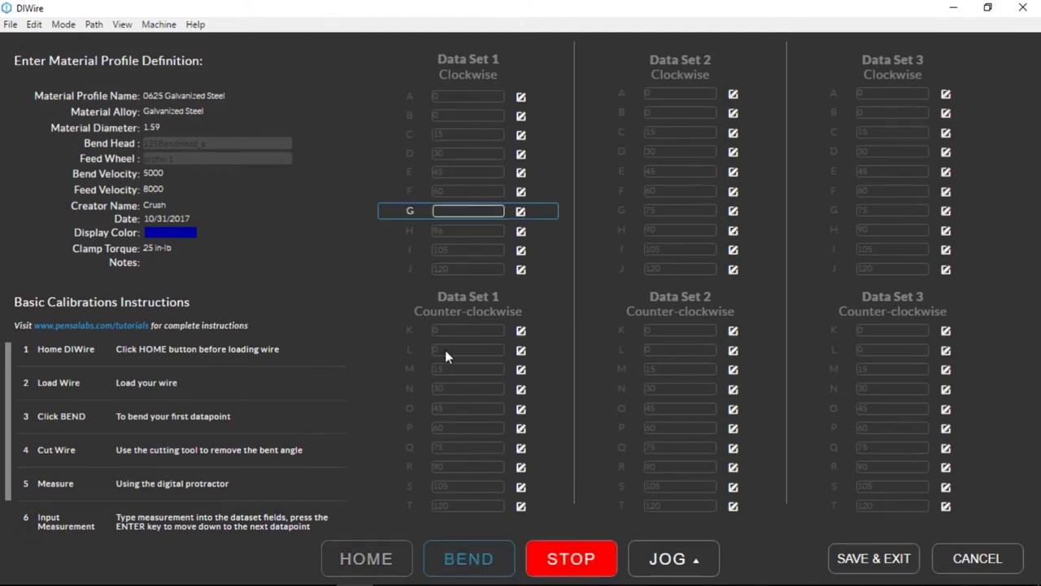